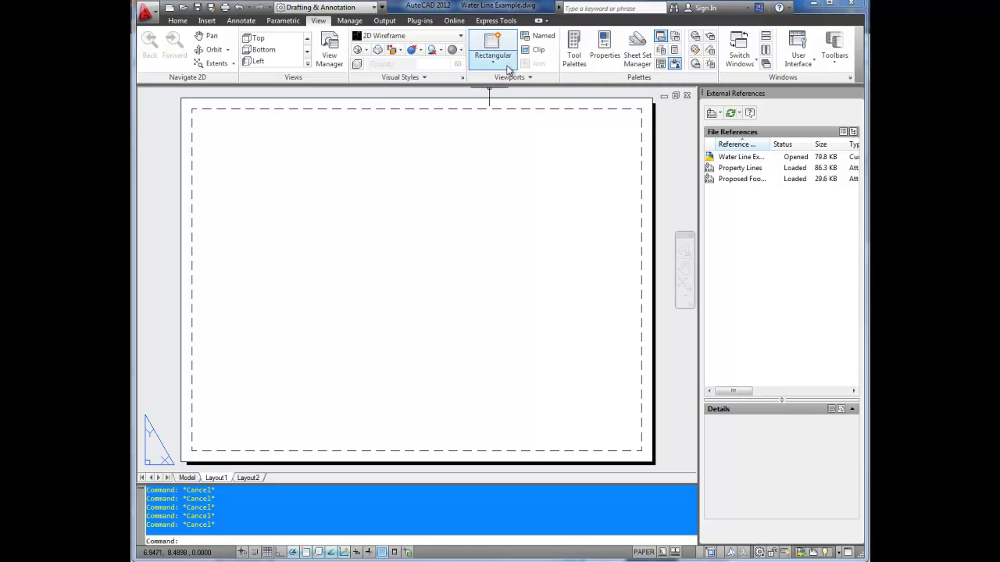
- Create four rectangular viewports on Layout1, fitted to the printable area of the sheet
left_click(489, 44)
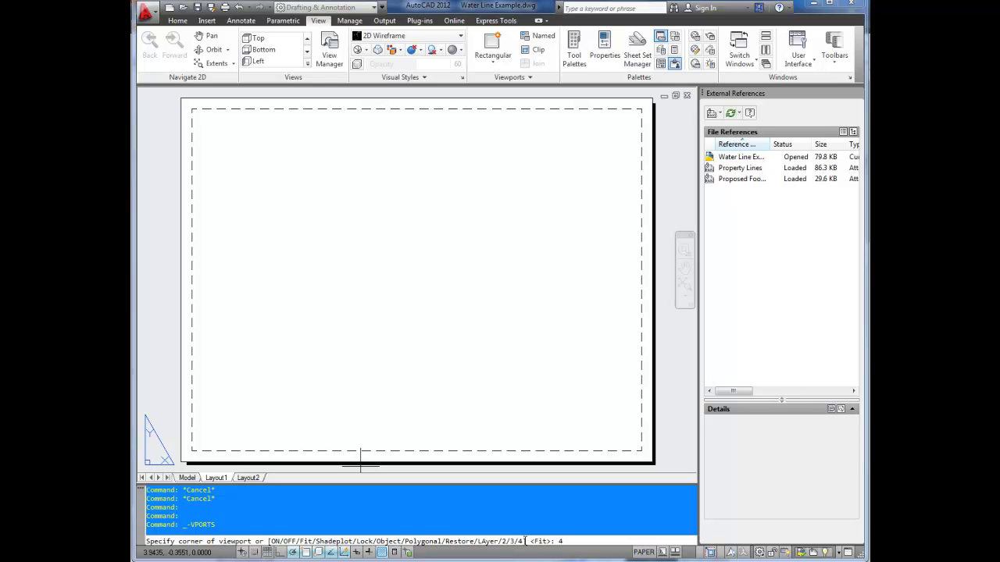
key("Return")
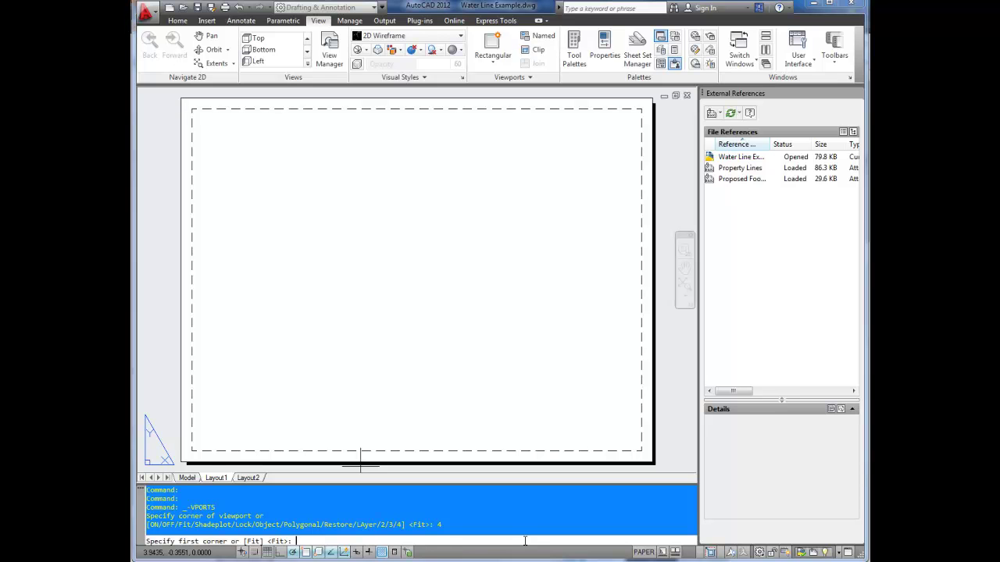
key("Return")
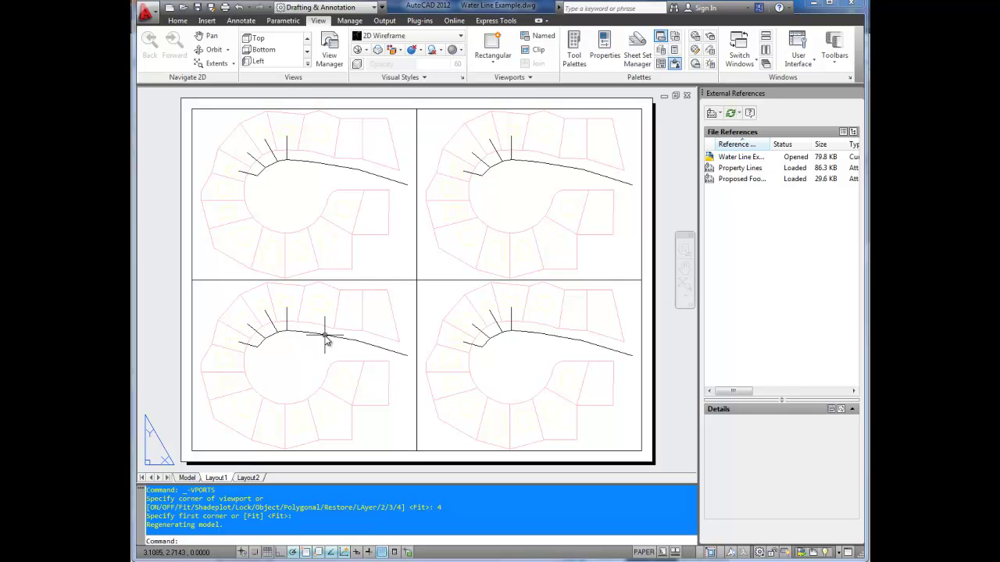
- Activate the sheet's upper-left viewport and enlarge its view around the four short branches of the water line
double_click(364, 251)
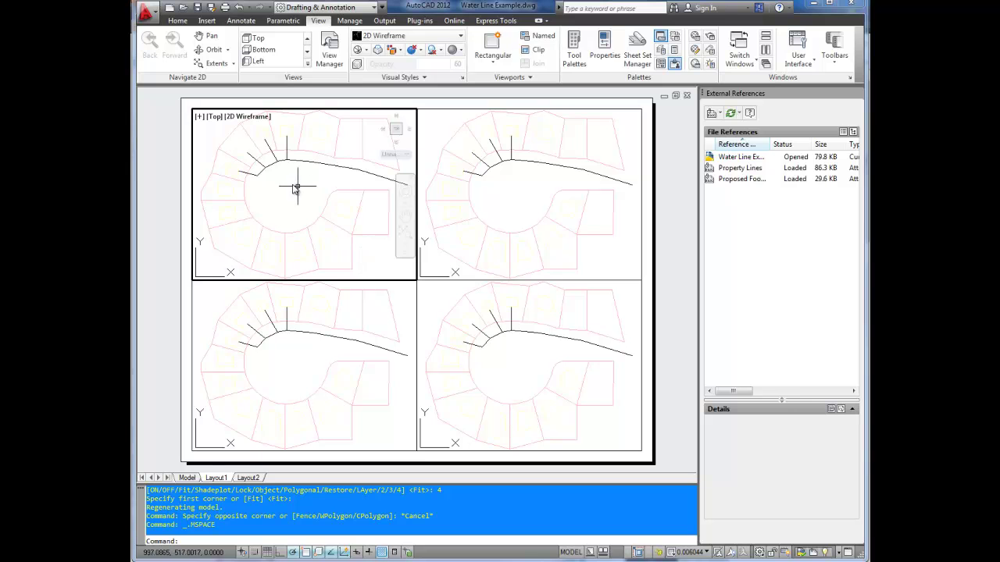
scroll(286, 179, "up", 2)
mouse_move(286, 174)
middle_mouse_down()
mouse_move(348, 250)
mouse_move(268, 196)
mouse_move(321, 203)
middle_mouse_up()
scroll(326, 203, "up", 2)
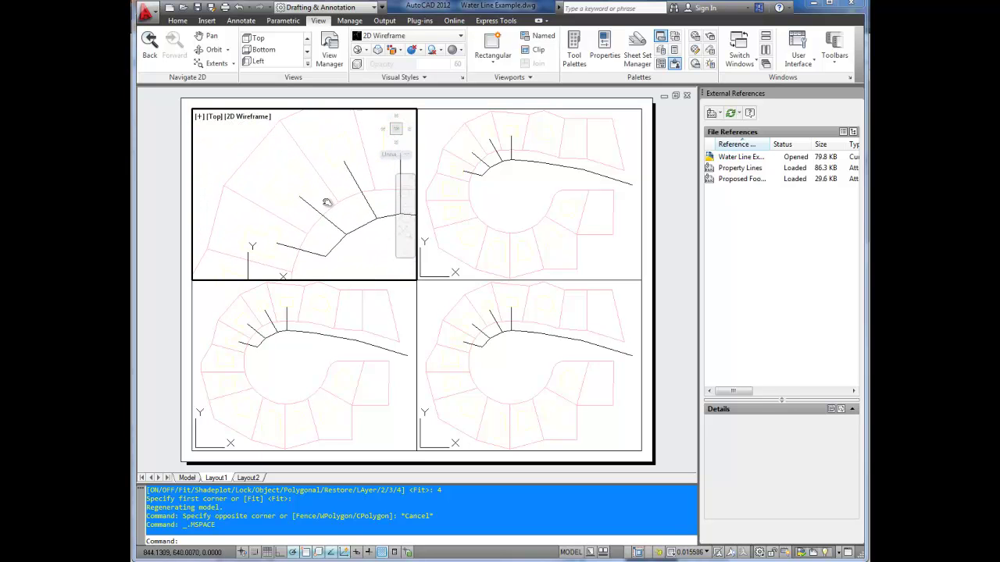
scroll(322, 206, "down", 3)
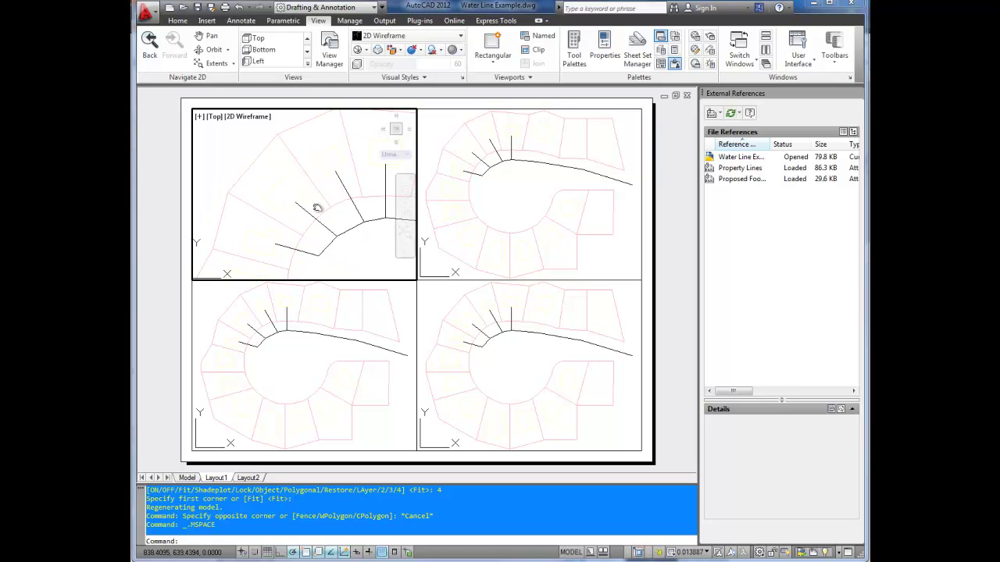
- Enlarge the view in the sheet's lower-left viewport to frame the two lots at the southern side of the street entrance
left_click(316, 358)
scroll(279, 335, "up", 2)
scroll(357, 344, "up", 1)
scroll(279, 339, "up", 4)
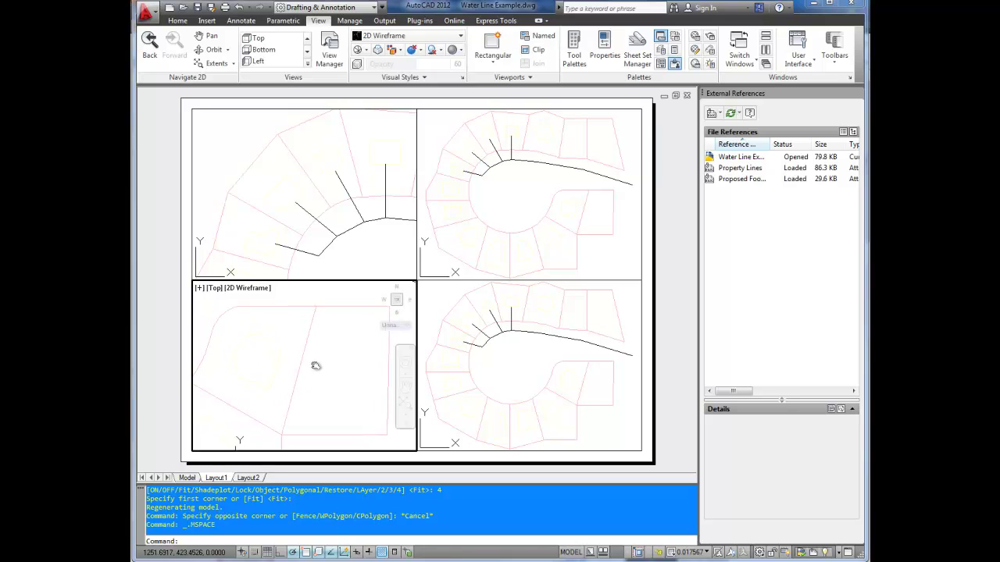
- Frame the northeastern lots and the end of the water line in the lower-right viewport, and return to paper space
left_click(521, 361)
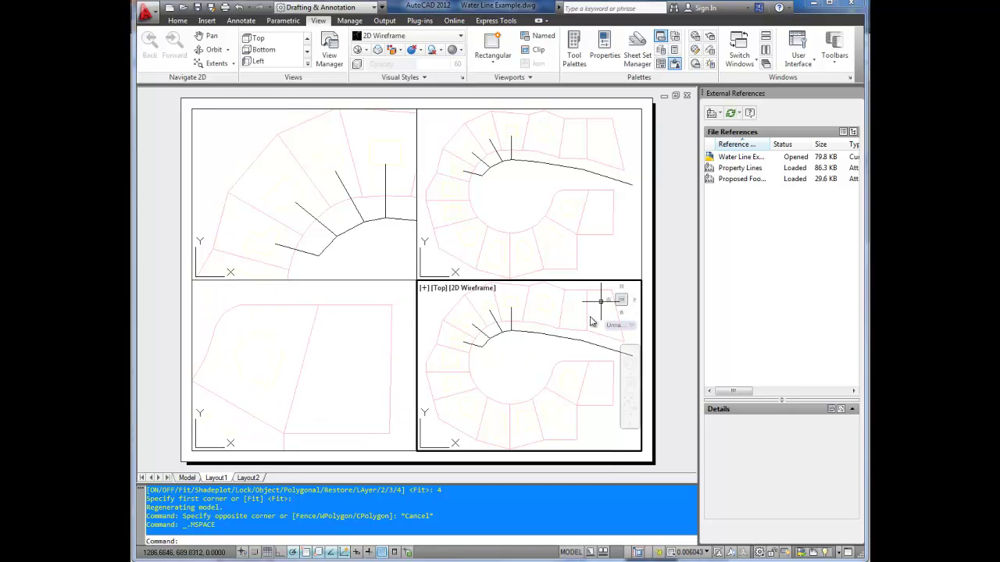
left_click(494, 379)
scroll(484, 383, "up", 3)
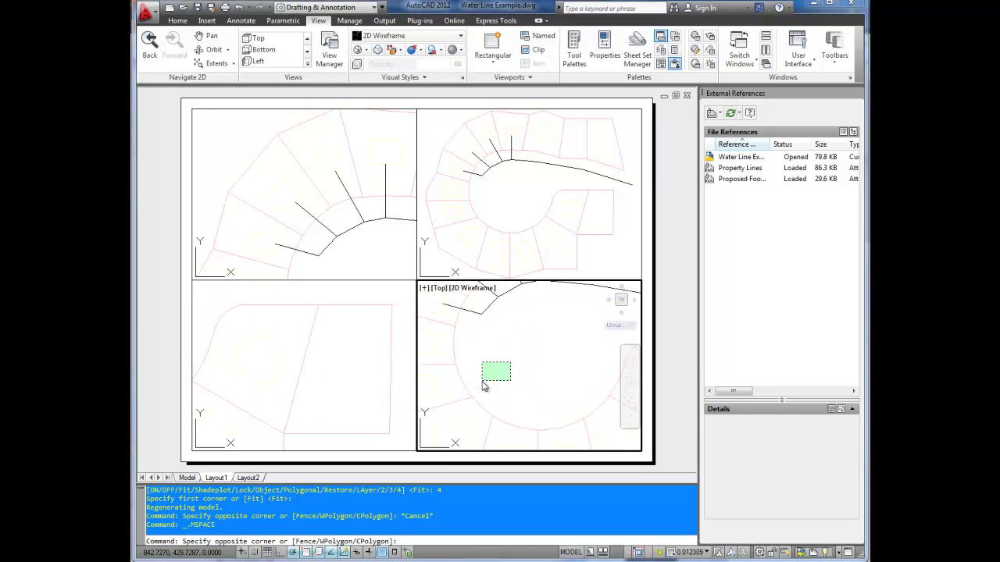
scroll(518, 364, "up", 3)
mouse_move(518, 364)
middle_mouse_down()
mouse_move(504, 393)
mouse_move(519, 432)
mouse_move(563, 430)
middle_mouse_up()
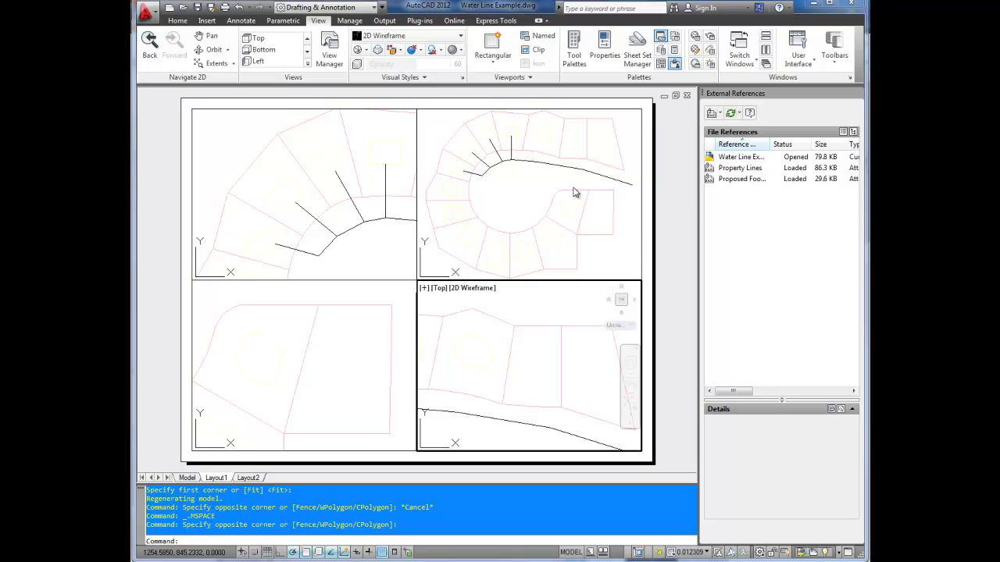
double_click(684, 219)
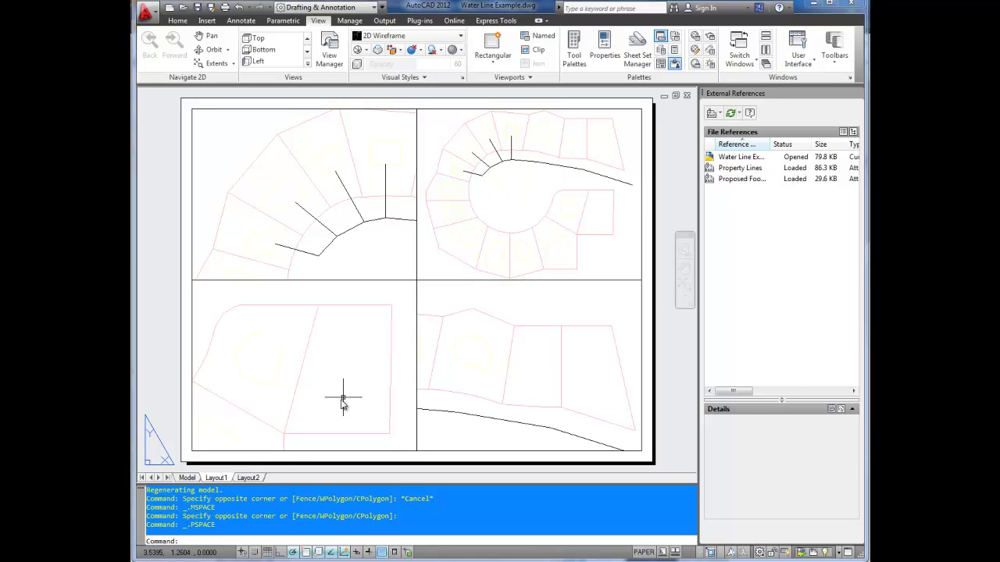
- On Layout2, draw a circle with a radius of about 1.3 units beside the two small rectangles
left_click(254, 478)
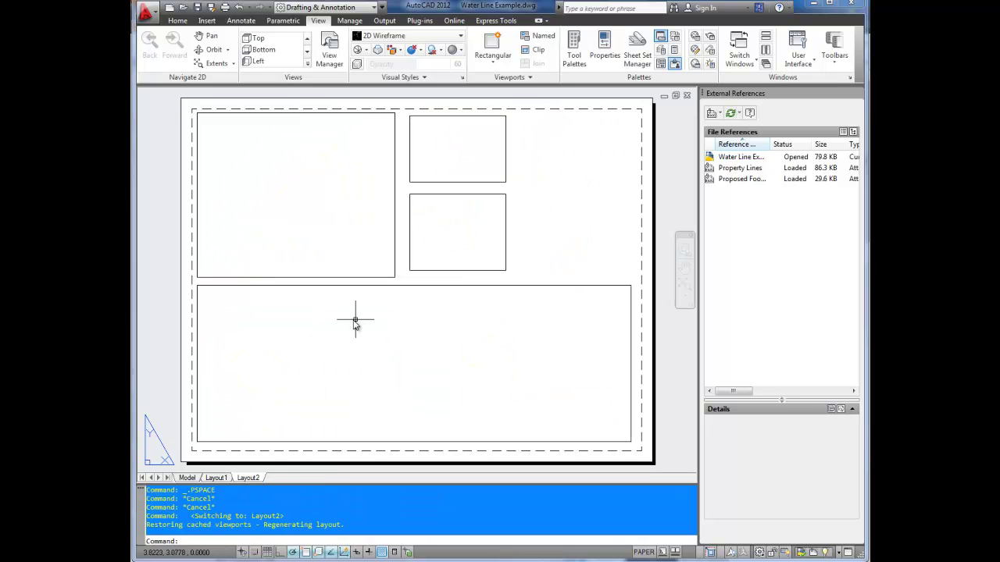
left_click(177, 21)
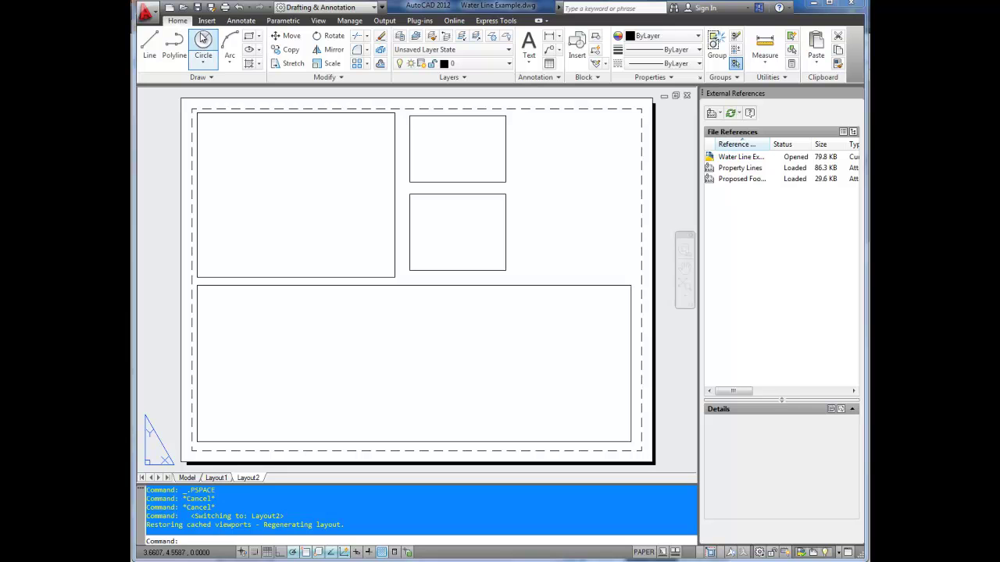
left_click(202, 41)
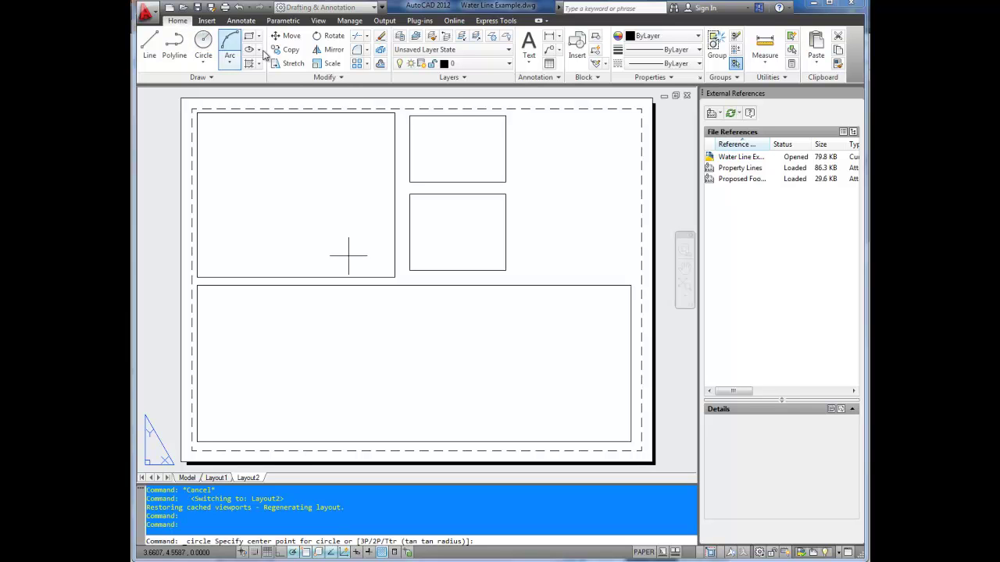
left_click(571, 174)
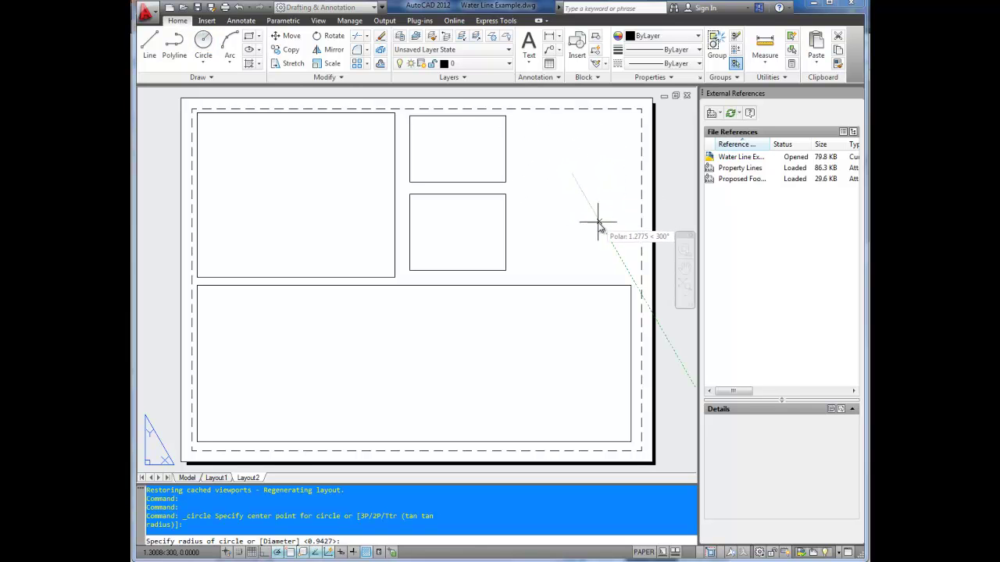
left_click(599, 225)
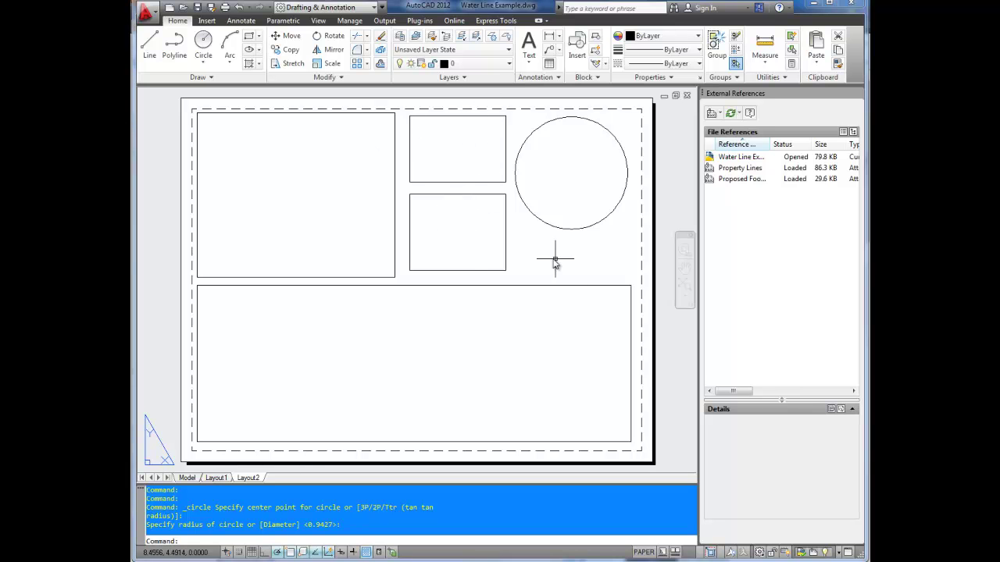
left_click(526, 335)
left_click(460, 333)
left_click(333, 230)
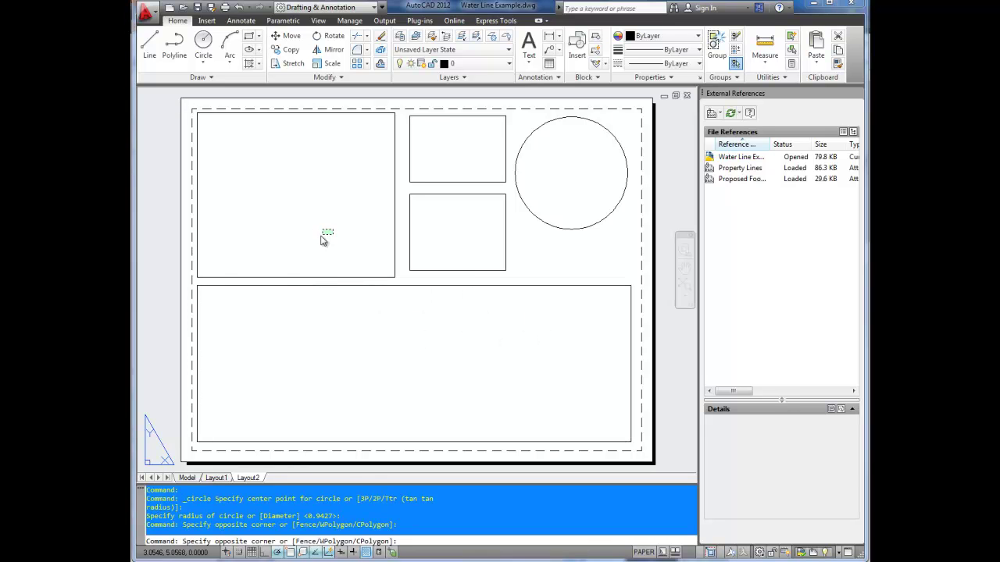
left_click(322, 236)
left_click(474, 286)
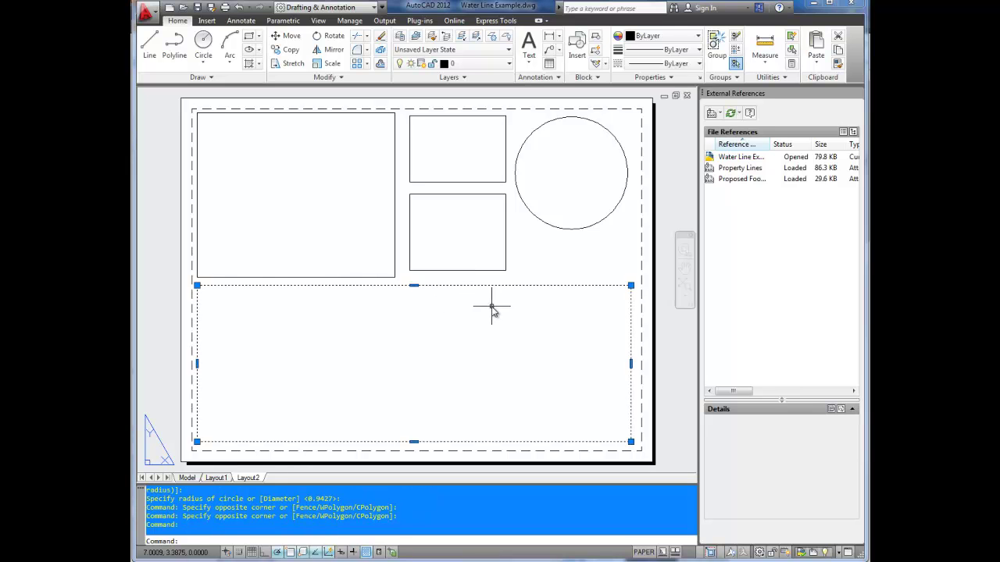
key("Escape")
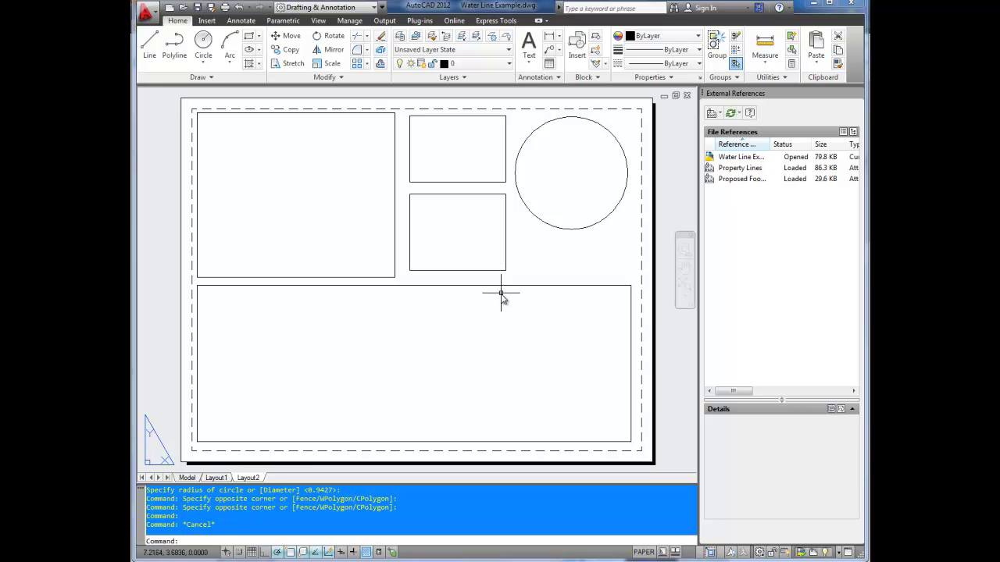
left_click(563, 243)
left_click(559, 263)
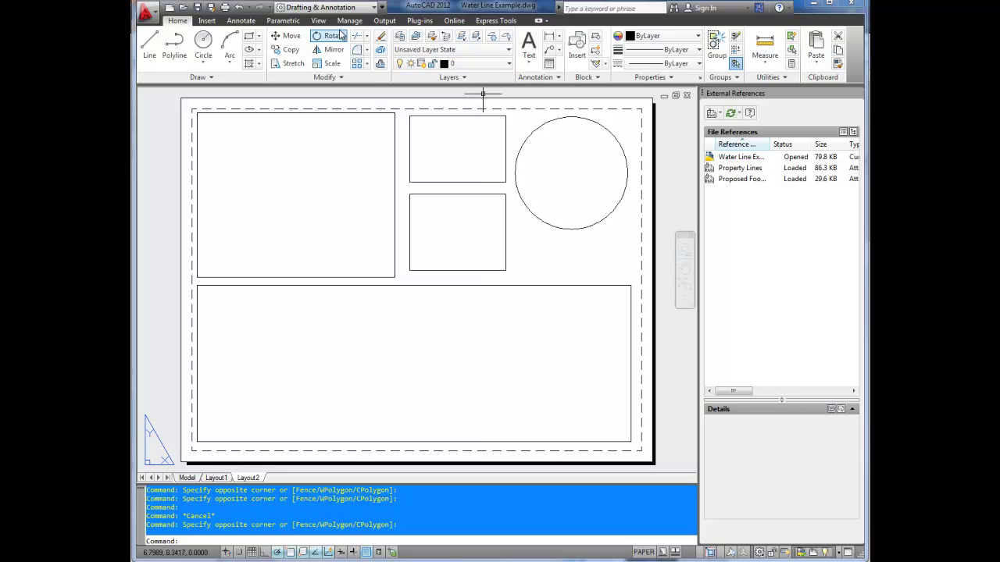
- Create a viewport from the wide rectangle along the lower half of the Layout2 sheet, using the From Object option
left_click(318, 21)
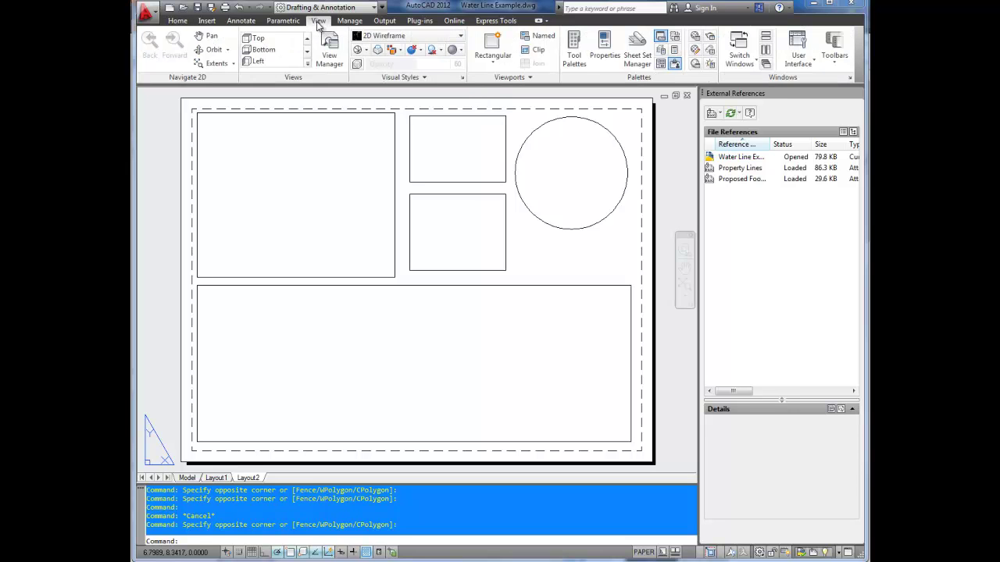
left_click(493, 64)
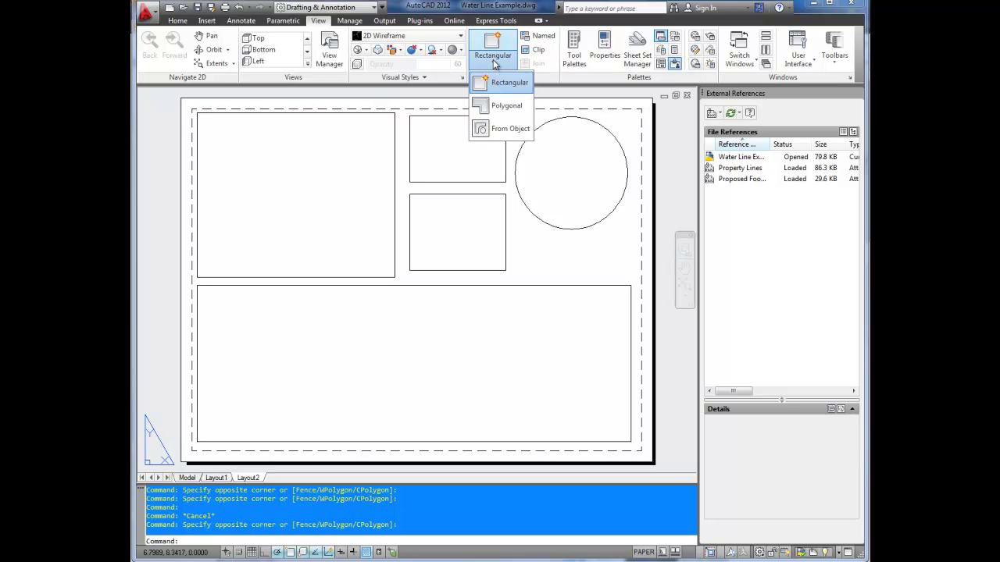
left_click(504, 128)
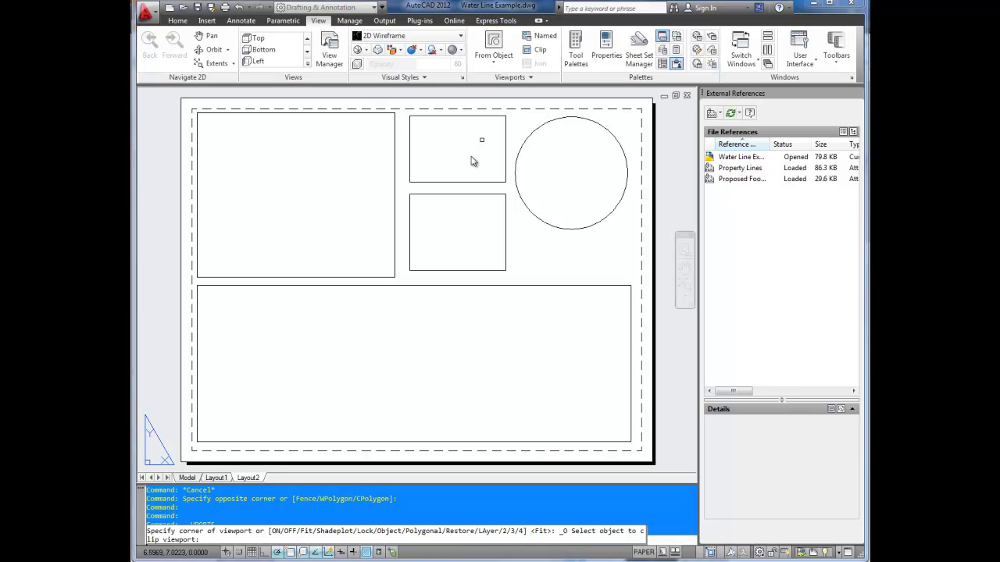
left_click(499, 292)
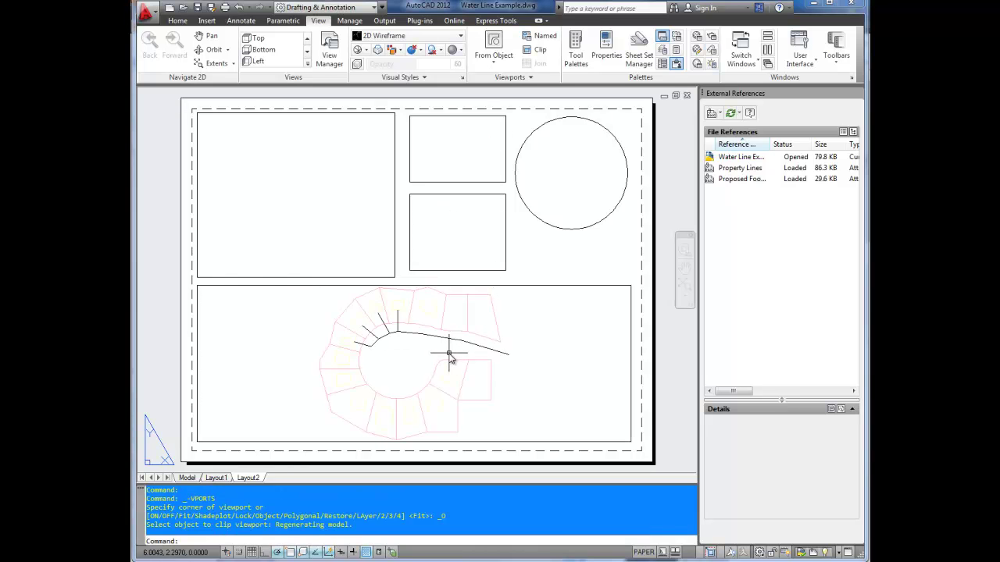
- Repeat the viewport command with the Object option and convert the circle into a viewport
key("Return")
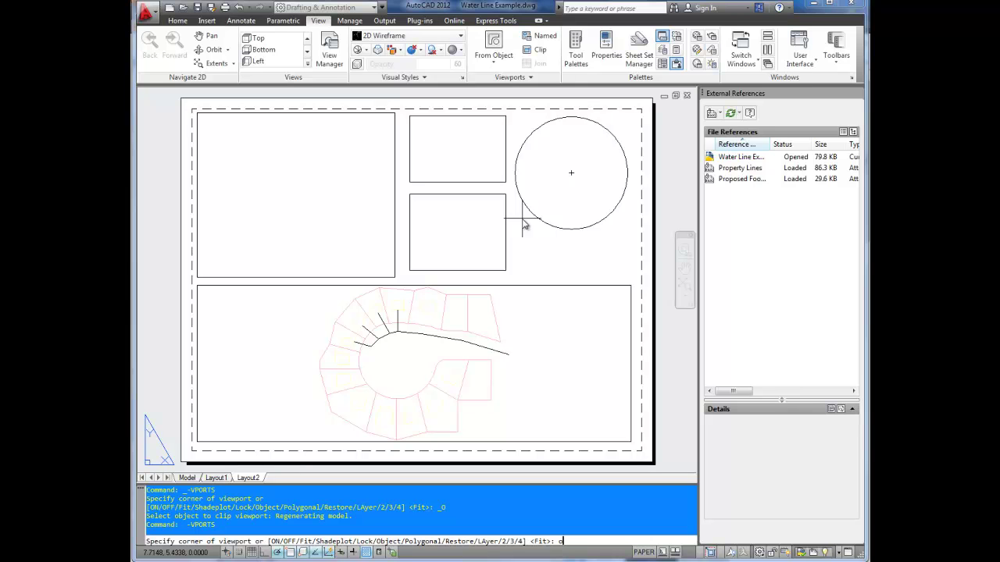
key("Return")
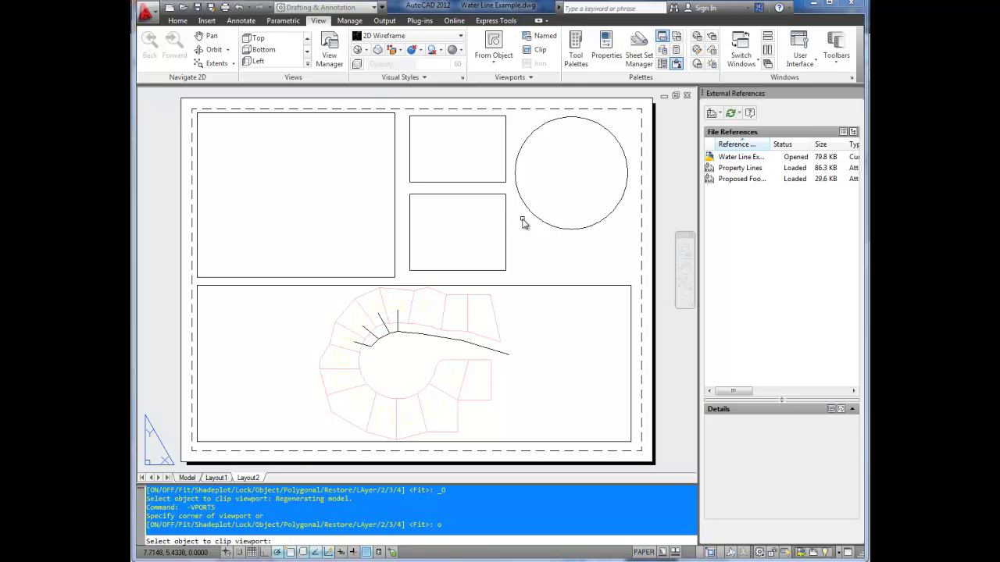
left_click(529, 216)
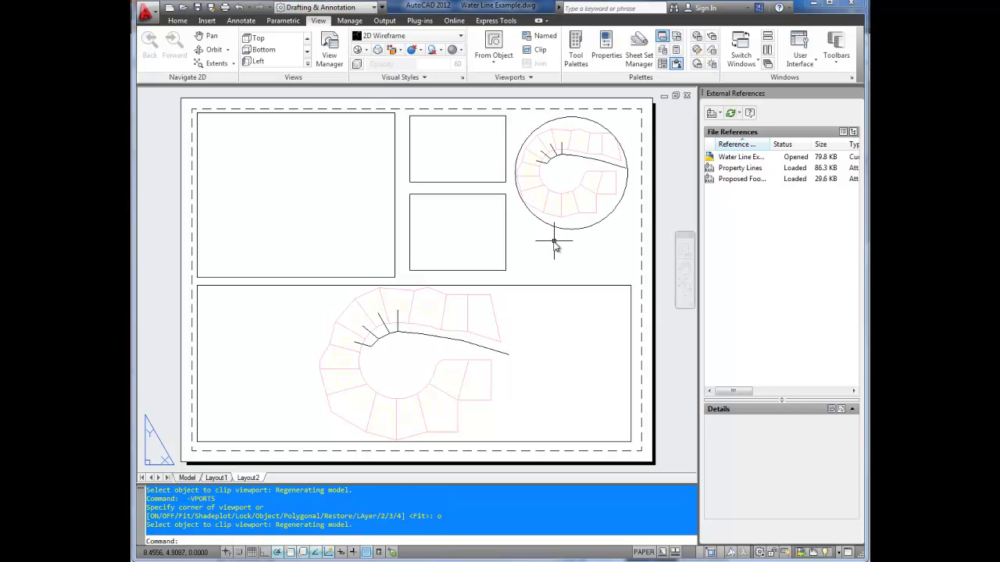
- Convert the two small rectangles and the large upper-left rectangle into viewports from objects
left_click(494, 45)
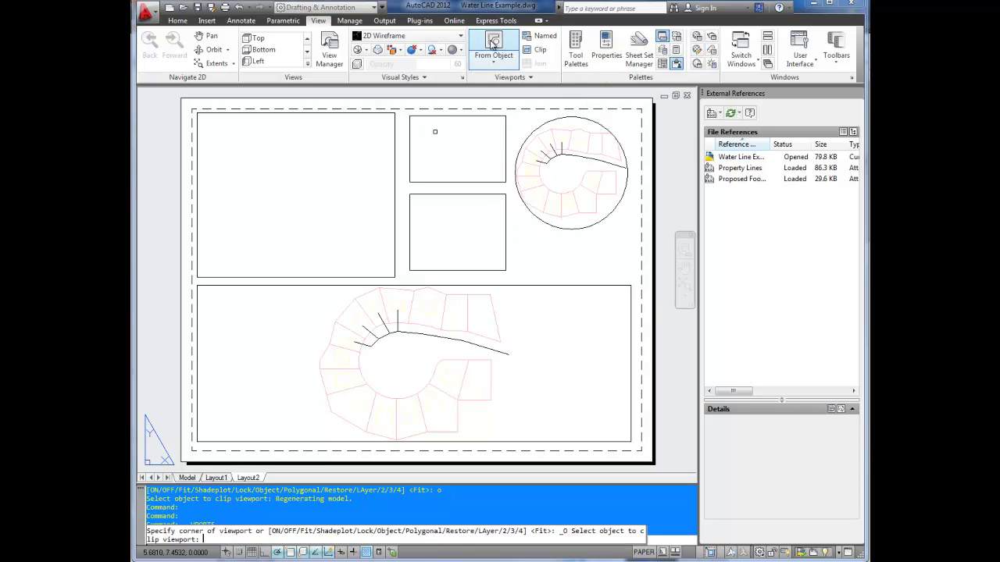
left_click(506, 129)
left_click(494, 55)
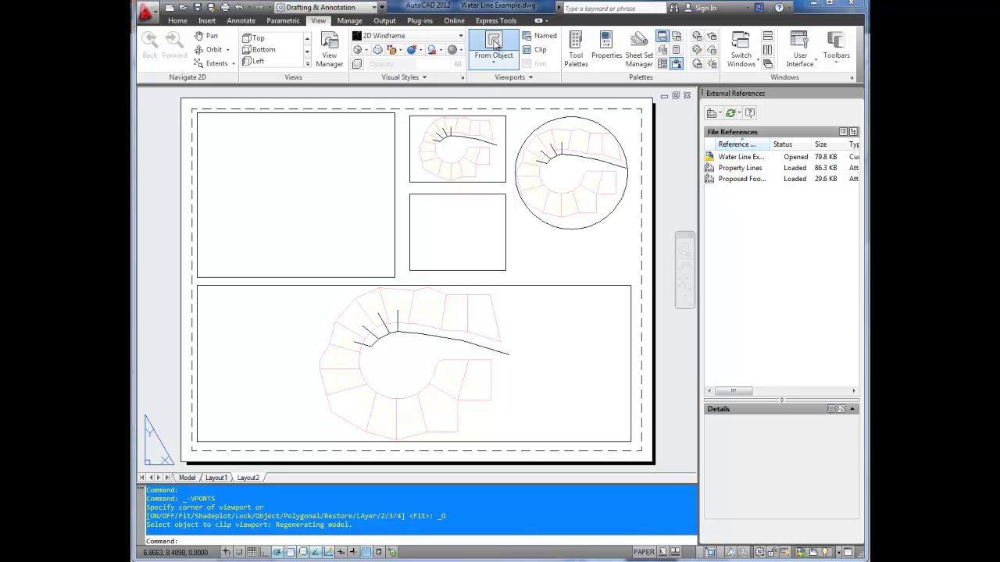
left_click(498, 200)
left_click(492, 53)
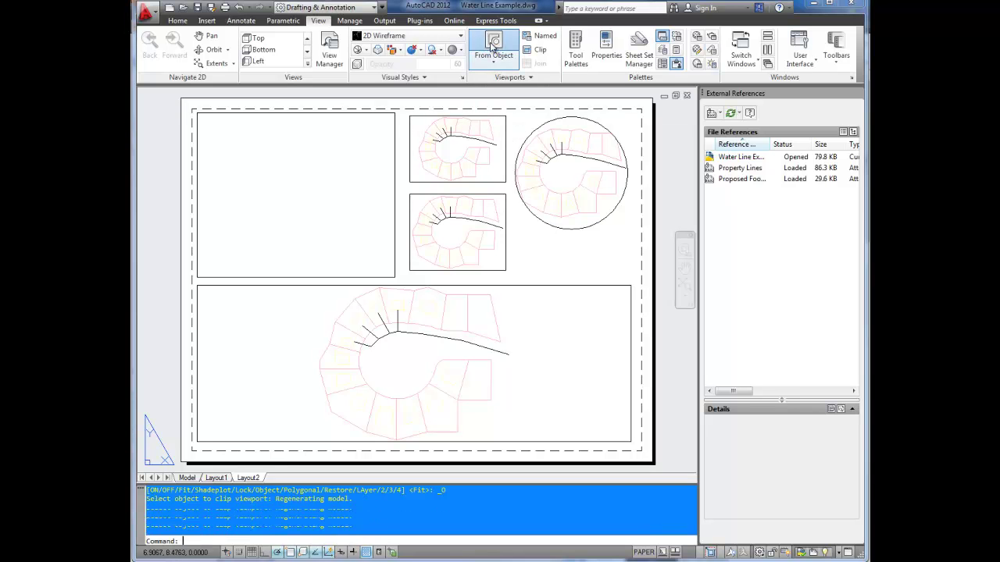
left_click(392, 116)
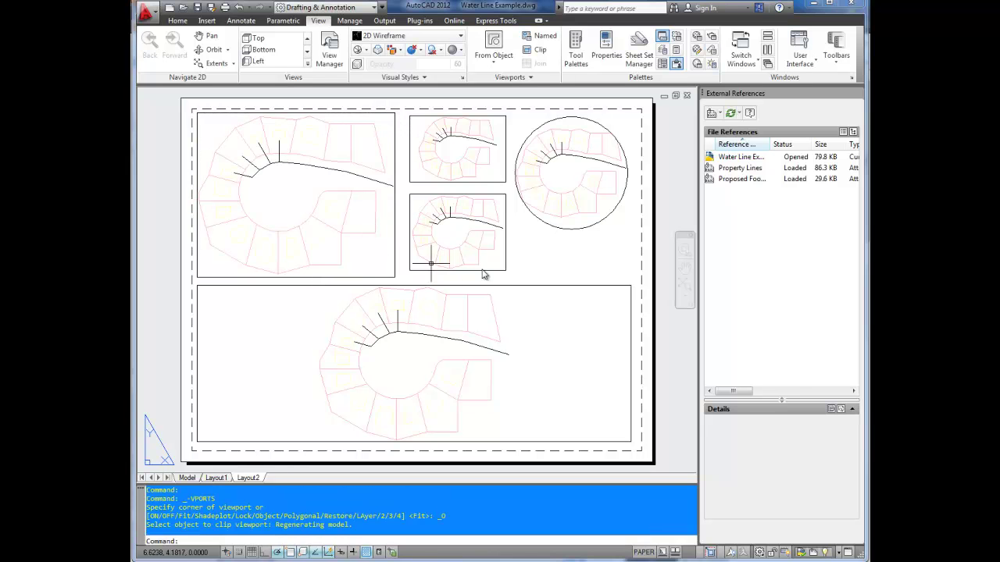
- Enlarge the circular viewport's view around the water line's short branches, and return to paper space
double_click(542, 349)
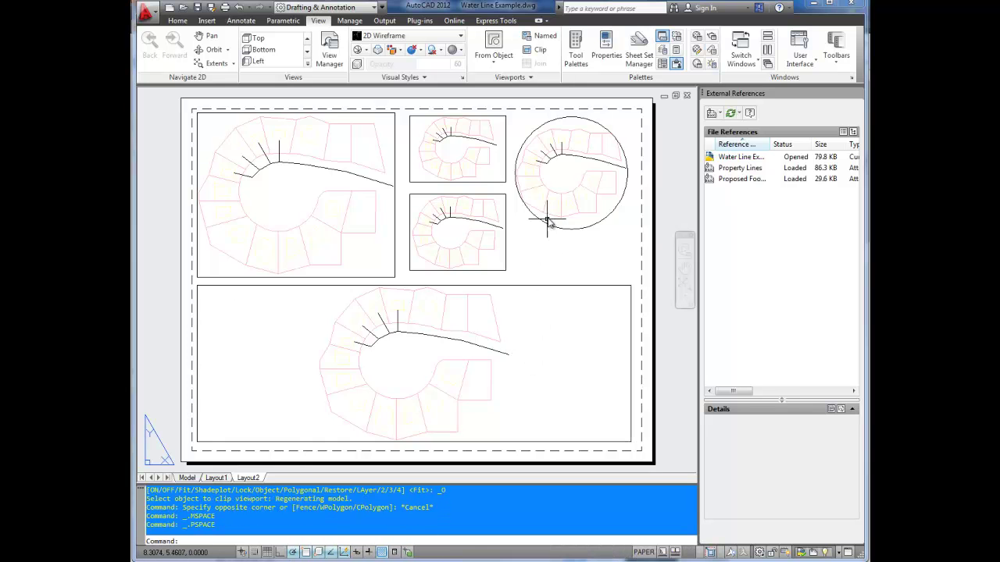
double_click(563, 166)
middle_click_drag(563, 174, 575, 201)
double_click(592, 265)
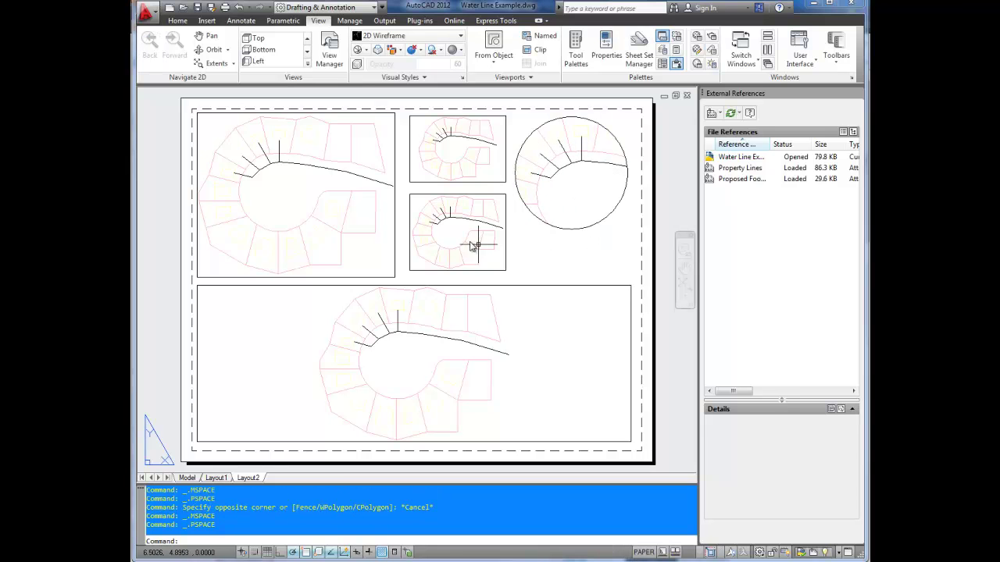
- Enlarge the views in the two small rectangular viewports to frame the lots south of the street entrance
double_click(461, 242)
scroll(465, 244, "up", 5)
scroll(471, 244, "down", 4)
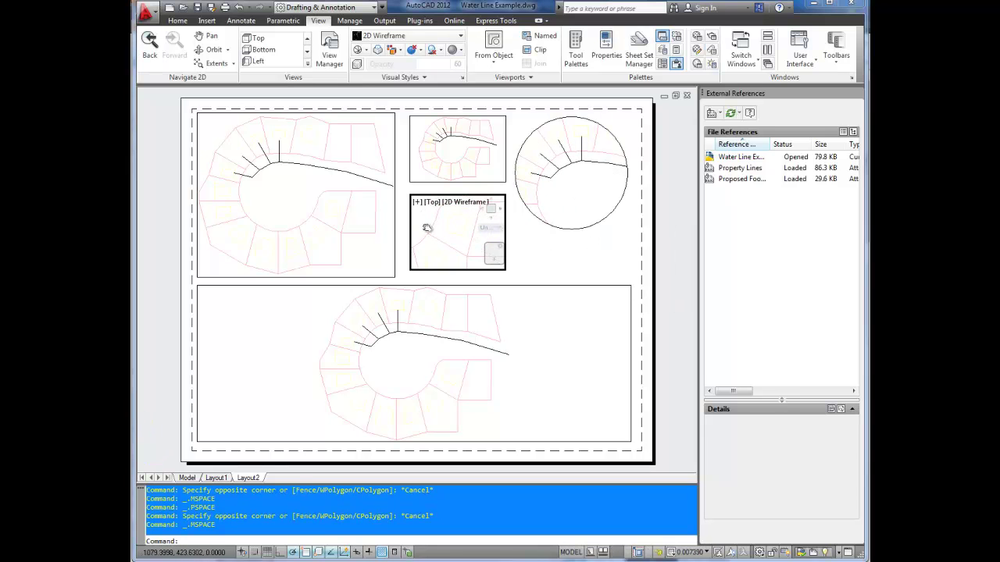
left_click(453, 156)
scroll(460, 152, "up", 5)
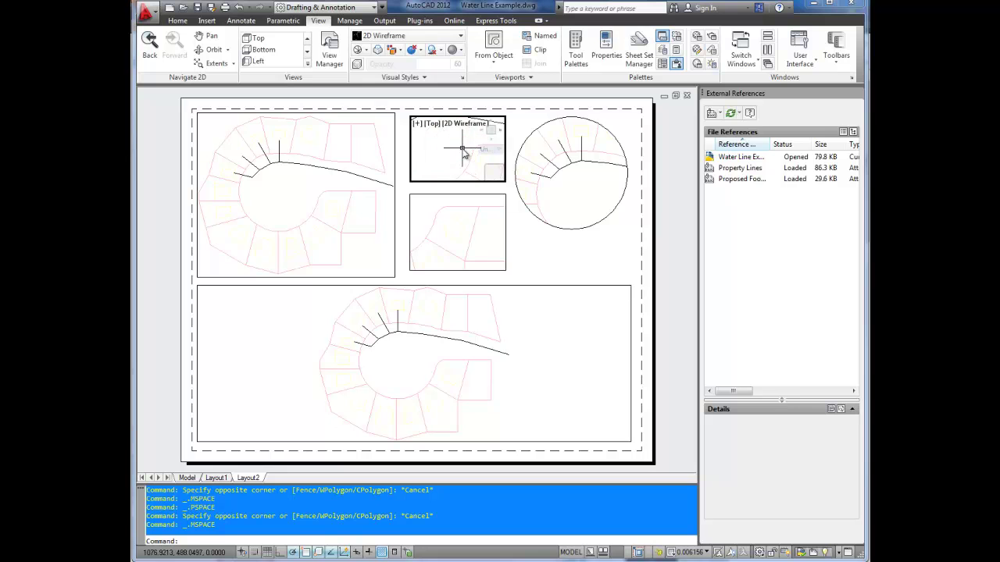
- Enlarge the large upper-left viewport's view on the western lots, and return to paper space
left_click(353, 170)
scroll(266, 178, "up", 5)
middle_click_drag(358, 126, 360, 124)
middle_click_drag(299, 201, 343, 170)
double_click(571, 266)
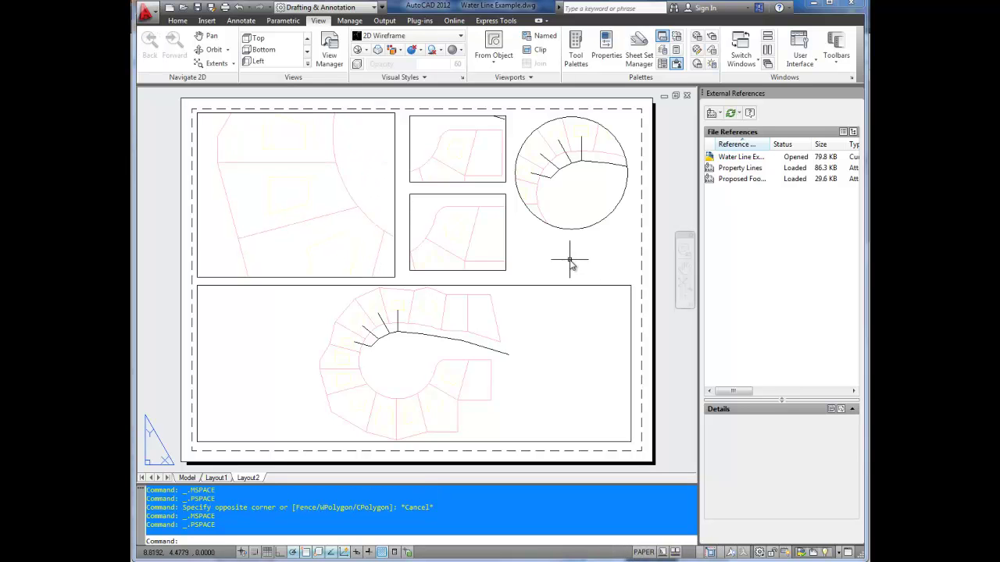